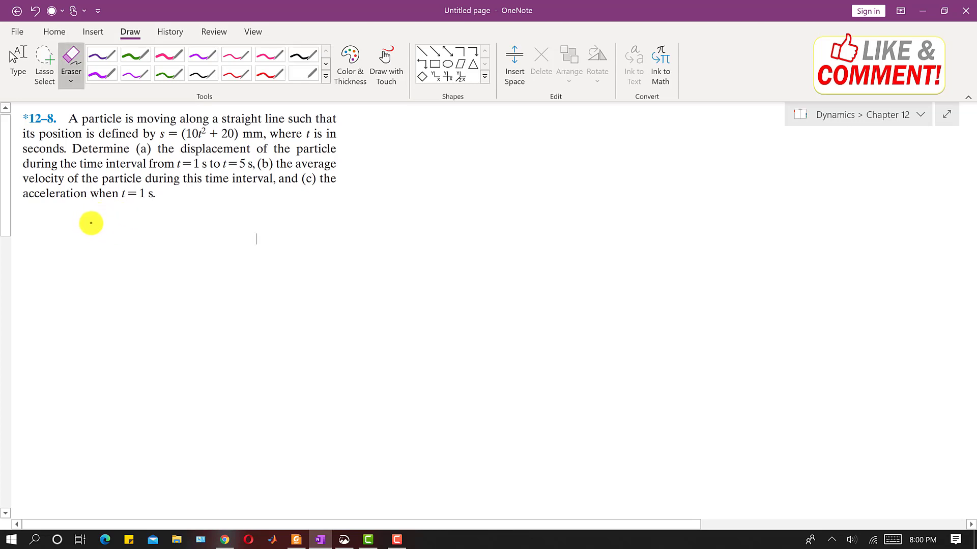
- Handwrite the position function s(t) = 10t² + 20 mm in black pen below the printed problem
mouse_move(92, 213)
left_mouse_down()
mouse_move(82, 228)
mouse_move(102, 215)
mouse_move(120, 228)
mouse_move(201, 214)
mouse_move(279, 222)
left_mouse_up()
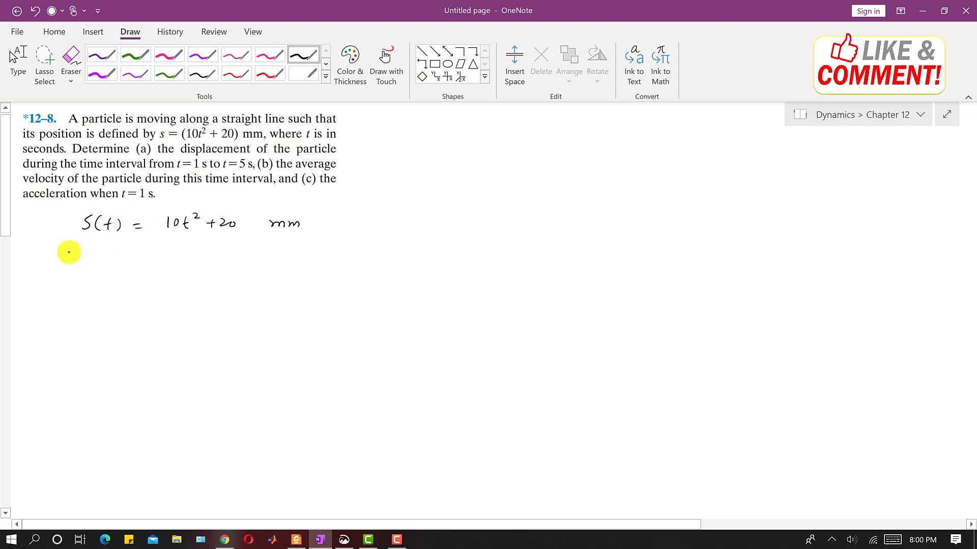
- Write ΔS = S₅ − S₁ with the interval 1 ≤ t ≤ 5 sec, and begin 'S₅ =' below
mouse_move(75, 253)
left_mouse_down()
mouse_move(66, 252)
mouse_move(77, 255)
left_mouse_up()
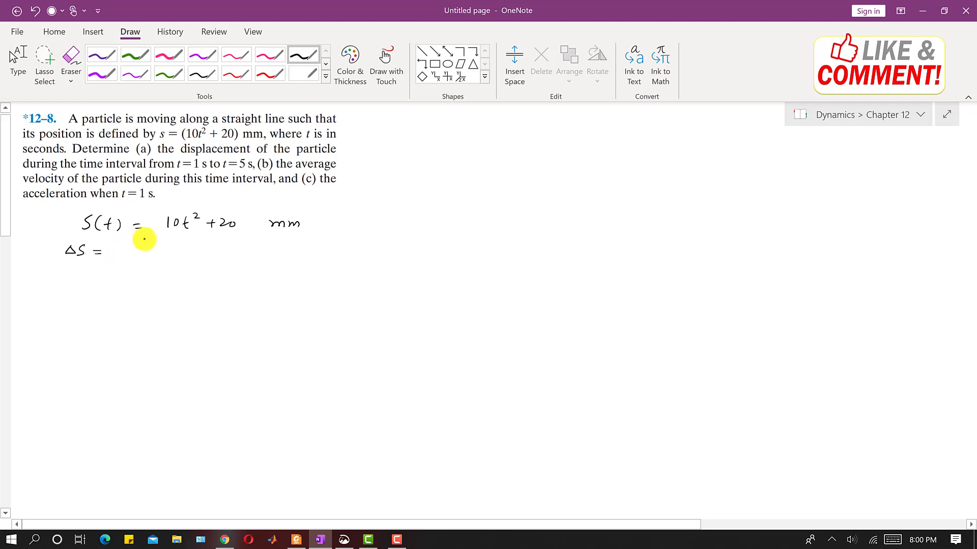
left_click_drag(250, 247, 252, 257)
mouse_move(246, 250)
left_mouse_down()
mouse_move(256, 251)
mouse_move(212, 258)
left_mouse_up()
mouse_move(271, 250)
left_mouse_down()
mouse_move(281, 255)
mouse_move(237, 260)
left_mouse_up()
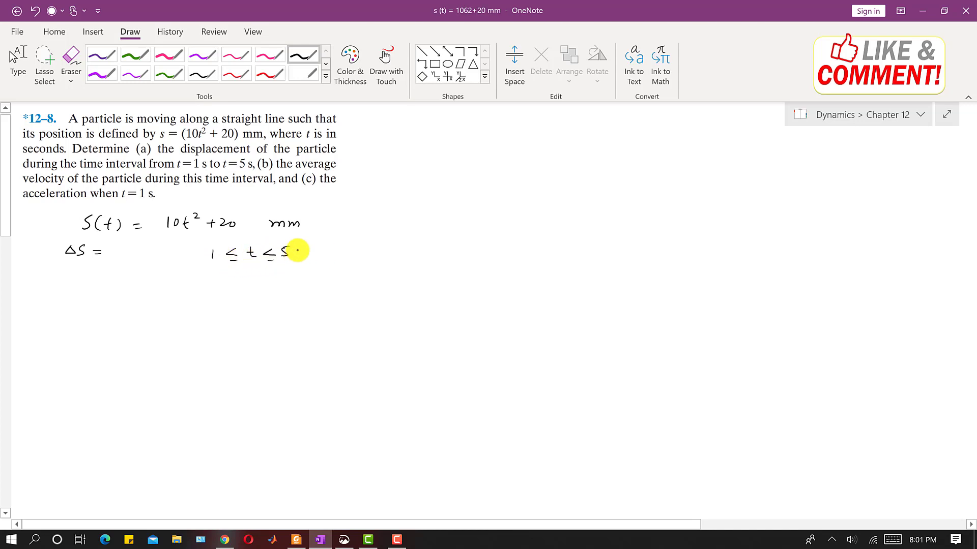
left_click_drag(304, 253, 315, 253)
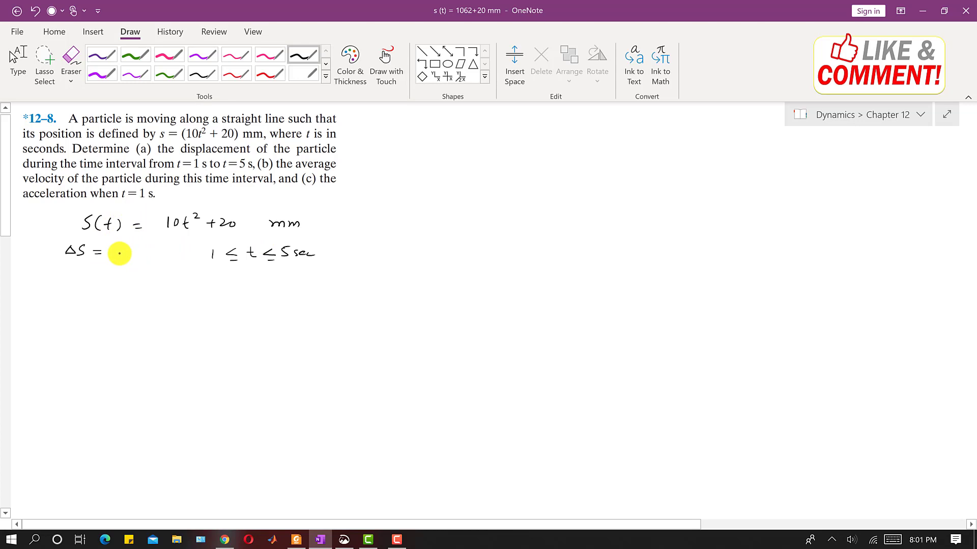
left_click_drag(127, 254, 160, 261)
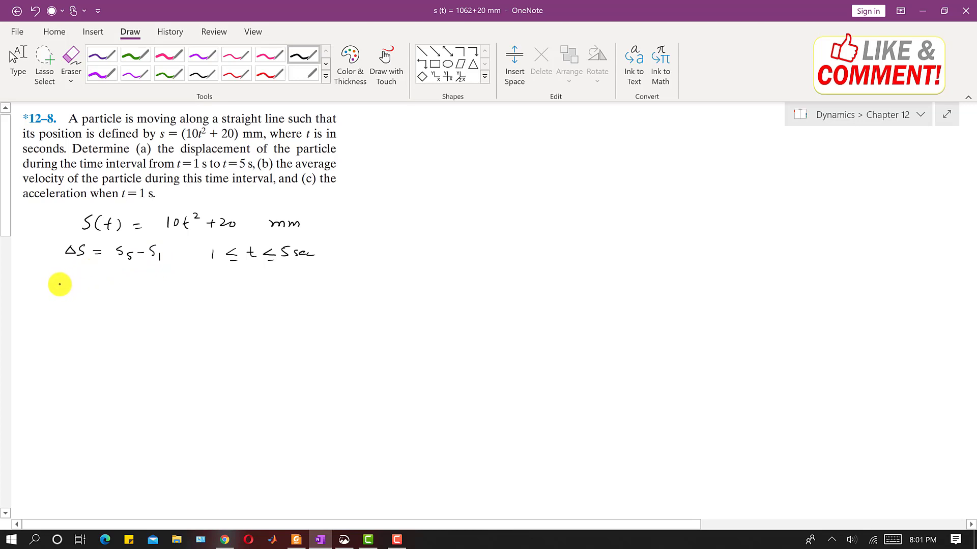
mouse_move(63, 277)
left_mouse_down()
mouse_move(57, 288)
mouse_move(72, 283)
left_mouse_up()
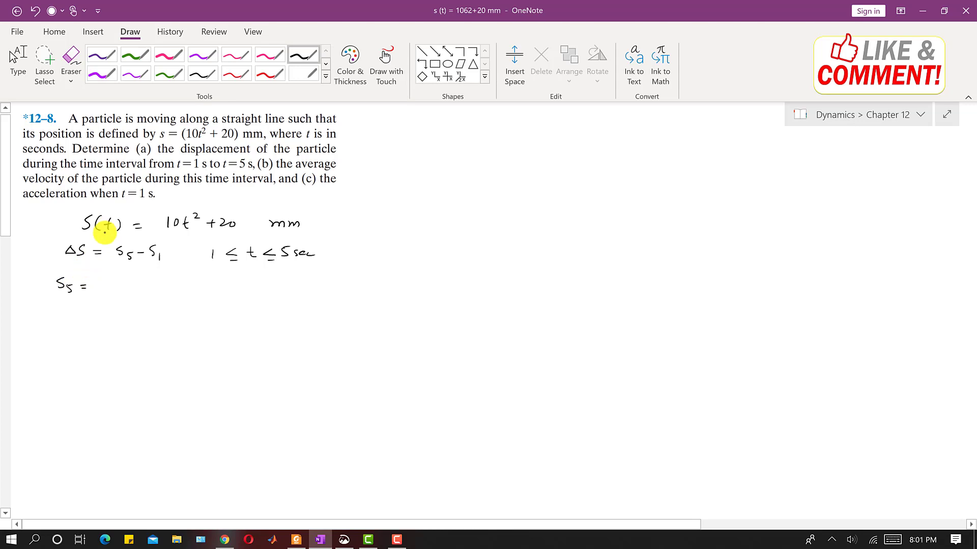
- Mark s(t) with an arrow and substitute t = 5: S₅ = 10(5)² + 20 = 250 + 20
left_click_drag(57, 232, 71, 224)
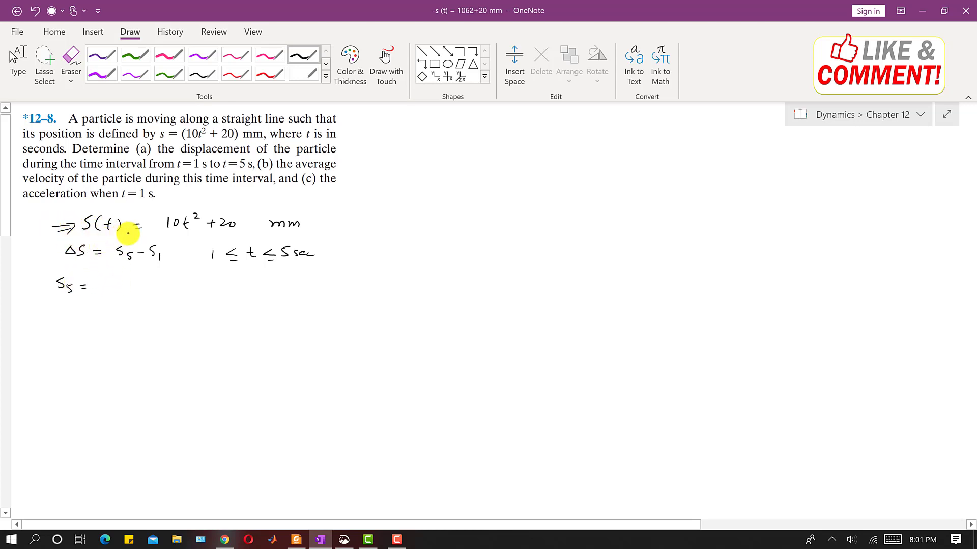
mouse_move(104, 281)
left_mouse_down()
mouse_move(143, 287)
mouse_move(146, 277)
mouse_move(206, 287)
left_mouse_up()
left_click_drag(197, 290, 206, 291)
left_click(114, 286)
mouse_move(218, 281)
left_mouse_down()
mouse_move(230, 291)
mouse_move(286, 285)
left_mouse_up()
- Write the result S₅ = 270 mm and begin the 'S₁ =' line below
mouse_move(97, 309)
left_mouse_down()
mouse_move(109, 320)
mouse_move(122, 313)
left_mouse_up()
left_click_drag(116, 318, 122, 318)
left_click_drag(131, 311, 147, 322)
left_click_drag(158, 314, 157, 314)
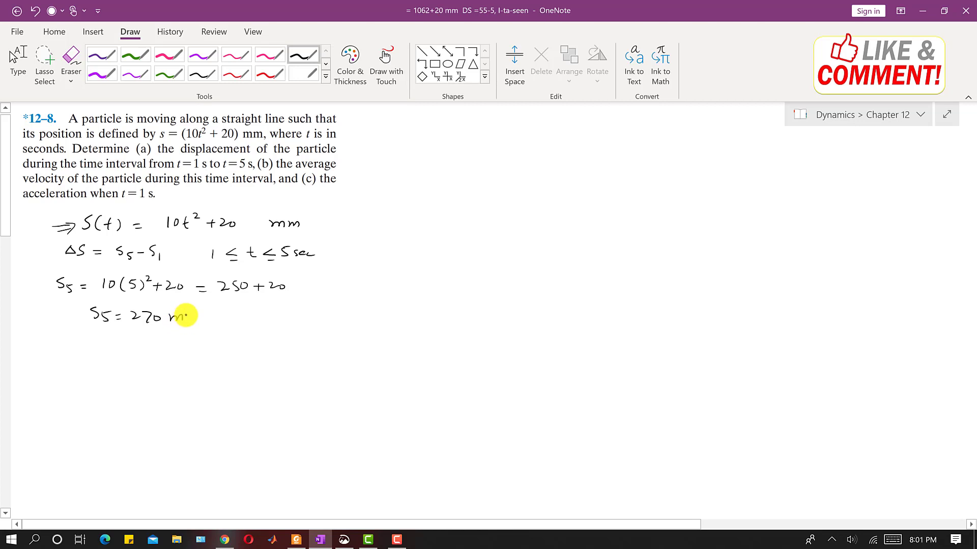
left_click_drag(66, 337, 60, 348)
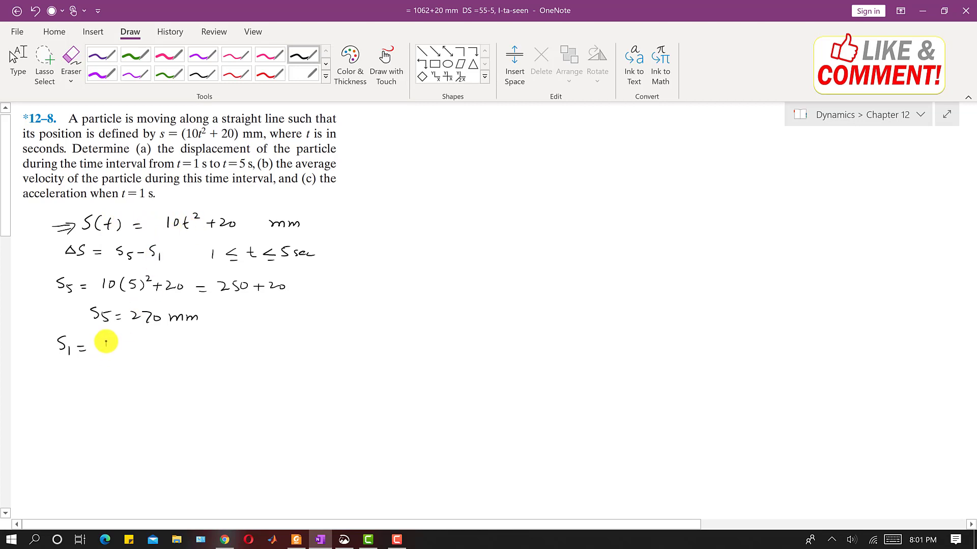
- Write S₁ = 10(1)² + 20 = 30 mm, then start ΔS = S₅ − S₁ beneath it
mouse_move(118, 347)
left_mouse_down()
mouse_move(146, 342)
mouse_move(197, 349)
left_mouse_up()
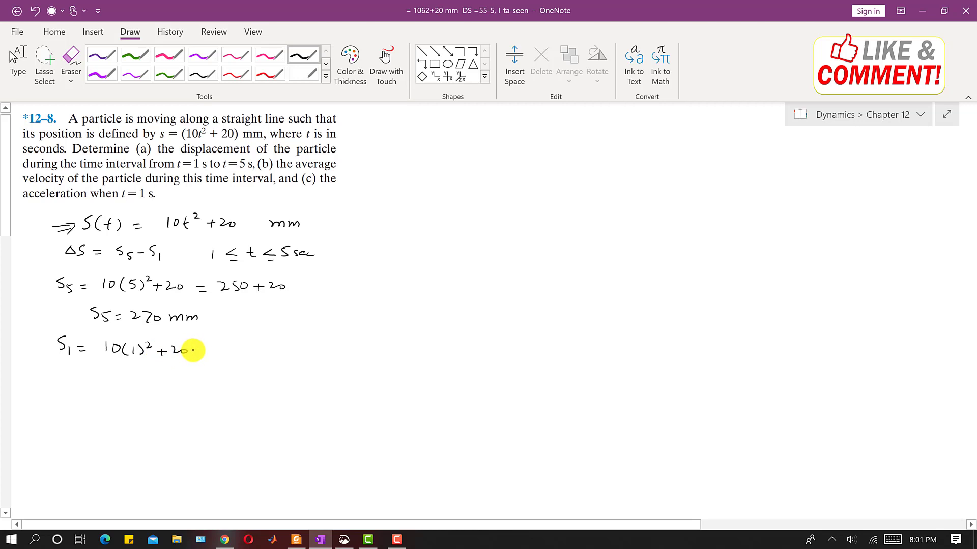
mouse_move(82, 377)
left_mouse_down()
mouse_move(83, 389)
mouse_move(101, 381)
left_mouse_up()
left_click_drag(95, 386, 163, 383)
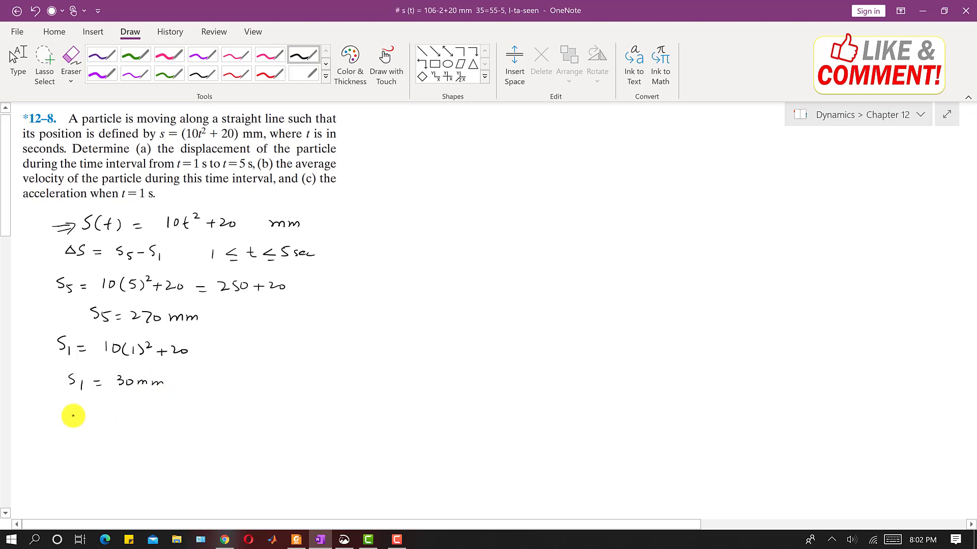
left_click_drag(66, 422, 77, 423)
mouse_move(86, 414)
left_mouse_down()
mouse_move(83, 424)
mouse_move(104, 417)
left_mouse_up()
left_click_drag(99, 422, 130, 428)
left_click_drag(139, 421, 166, 430)
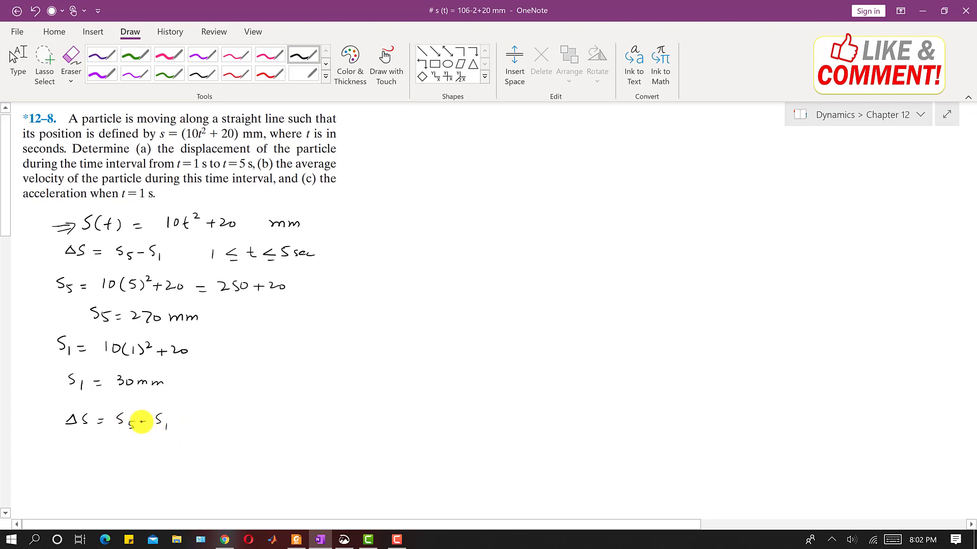
- Write ΔS = 270 − 30 = 240 mm, ticking S₅ = 270 mm and underlining 30 mm
left_click_drag(97, 454, 111, 455)
left_click_drag(213, 314, 233, 312)
mouse_move(128, 450)
left_mouse_down()
mouse_move(145, 461)
mouse_move(176, 455)
left_mouse_up()
left_click_drag(120, 395, 156, 394)
left_click_drag(182, 451, 199, 453)
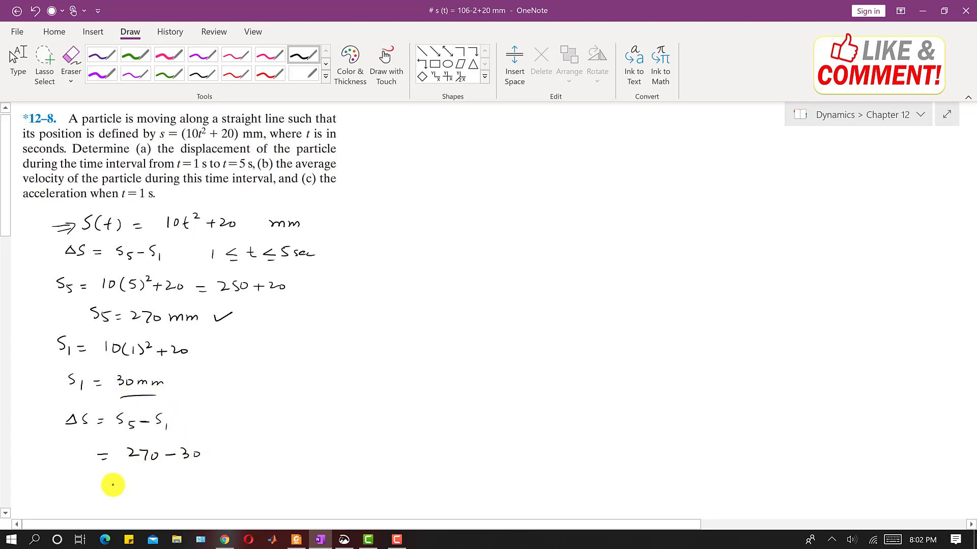
left_click_drag(103, 487, 158, 484)
left_click_drag(169, 488, 201, 487)
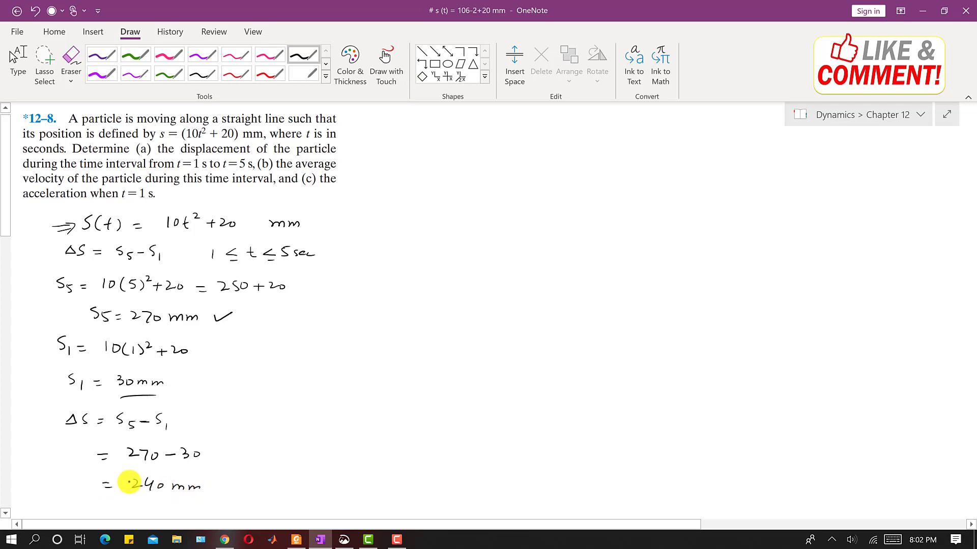
- Box the 240 mm answer, label it (a), tick it, and write (b) beside the problem
mouse_move(95, 482)
left_mouse_down()
mouse_move(69, 476)
mouse_move(70, 486)
mouse_move(92, 476)
mouse_move(211, 477)
left_mouse_up()
left_click_drag(212, 481, 213, 494)
left_click_drag(74, 499, 178, 498)
left_click_drag(21, 483, 19, 499)
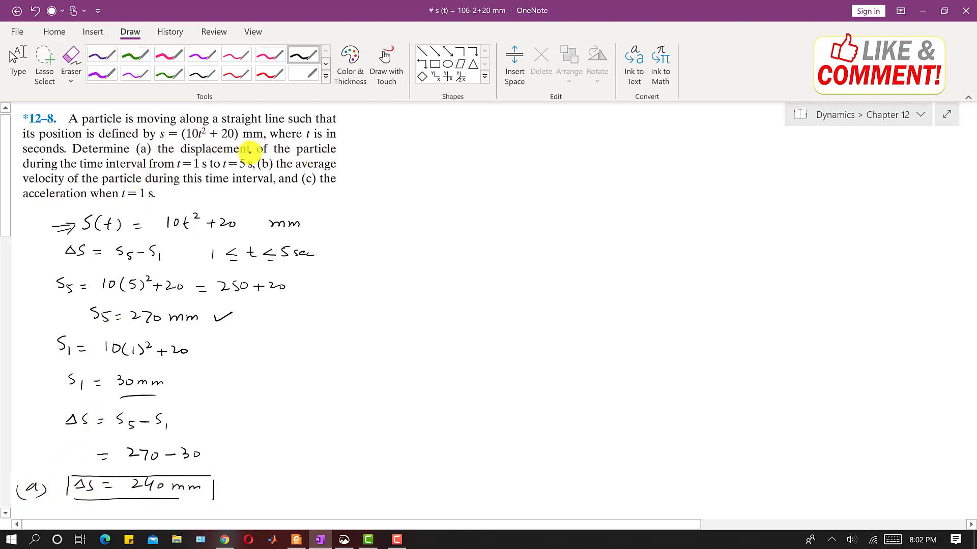
left_click_drag(222, 483, 237, 477)
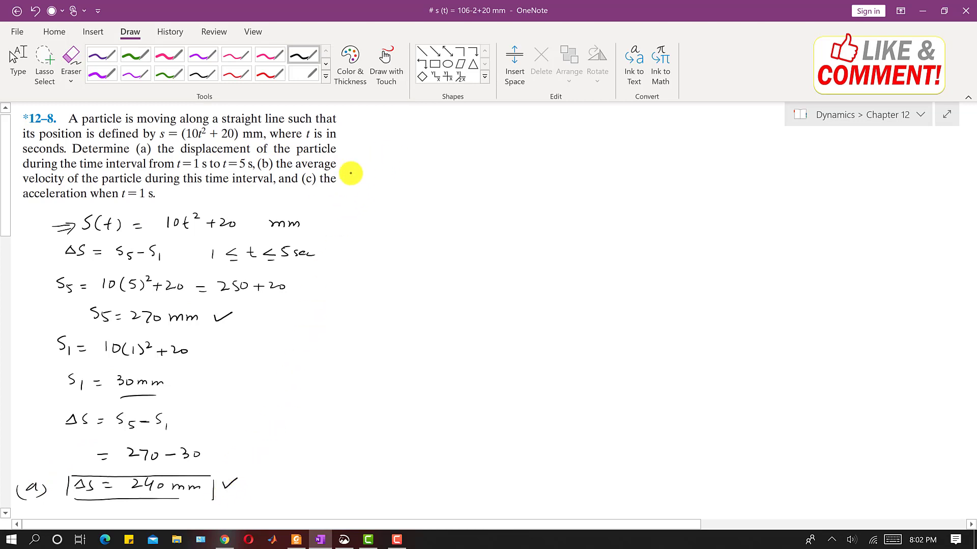
mouse_move(392, 142)
left_mouse_down()
mouse_move(390, 156)
mouse_move(409, 156)
left_mouse_up()
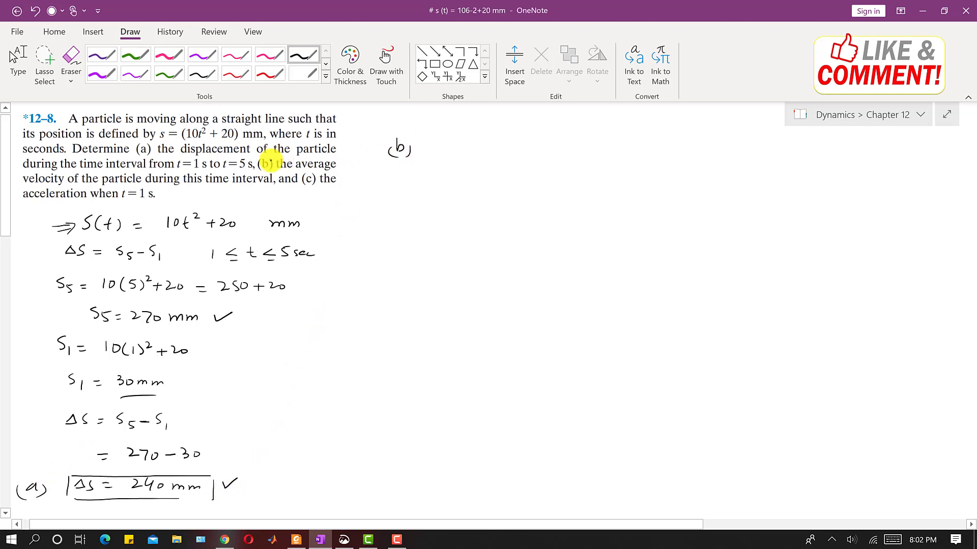
- Underline the part (b) phrase and write v_avg = ΔS/Δt = 240/(5−1) =
left_click_drag(302, 172, 329, 171)
left_click_drag(35, 186, 249, 191)
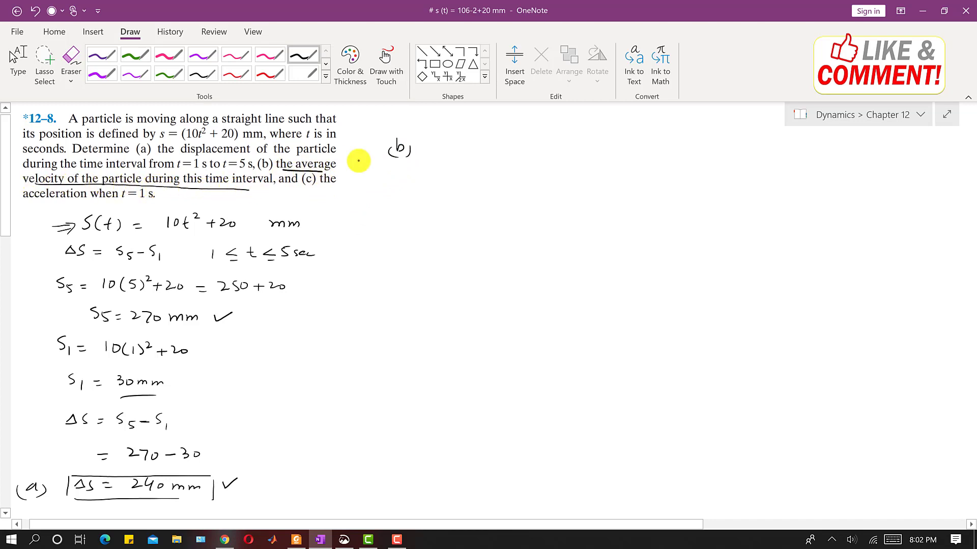
mouse_move(440, 142)
left_mouse_down()
mouse_move(471, 162)
mouse_move(491, 144)
left_mouse_up()
mouse_move(482, 150)
left_mouse_down()
mouse_move(518, 136)
mouse_move(543, 150)
mouse_move(530, 160)
left_mouse_up()
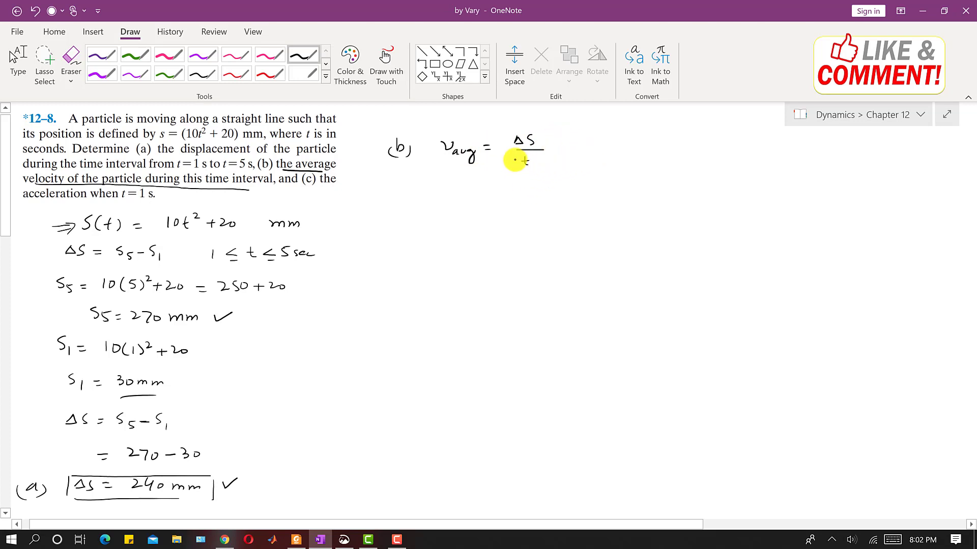
left_click_drag(518, 162, 511, 164)
left_click_drag(558, 144, 603, 143)
mouse_move(608, 135)
left_mouse_down()
mouse_move(624, 148)
mouse_move(588, 168)
mouse_move(612, 167)
mouse_move(644, 141)
left_mouse_up()
mouse_move(633, 146)
left_mouse_down()
mouse_move(682, 134)
mouse_move(675, 163)
left_mouse_up()
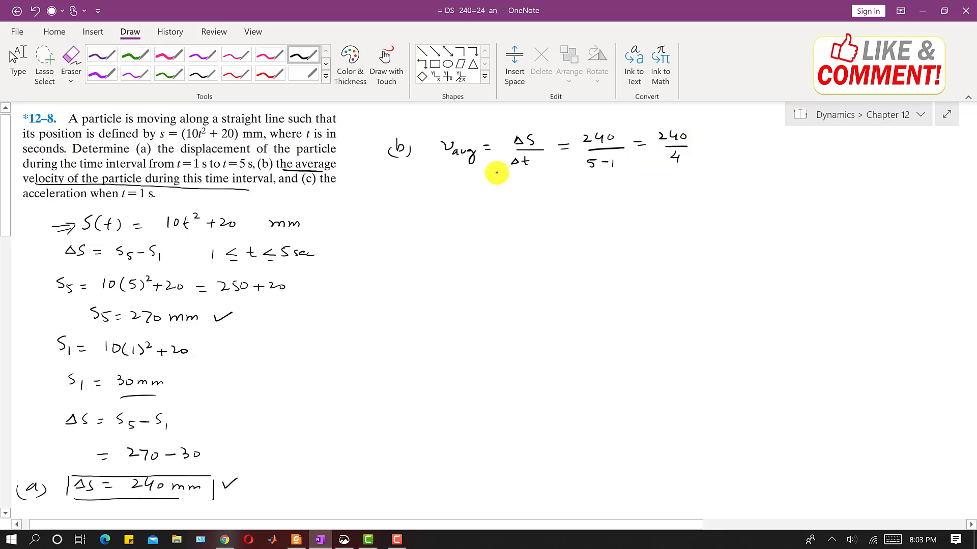
- Write 240/4, then v_avg = 60 mm/sec, and box that answer
left_click_drag(458, 186, 470, 187)
left_click_drag(473, 195, 480, 196)
left_click_drag(483, 199, 486, 211)
left_click_drag(497, 193, 504, 192)
left_click_drag(497, 198, 518, 197)
left_click_drag(532, 189, 530, 190)
left_click_drag(537, 192, 537, 193)
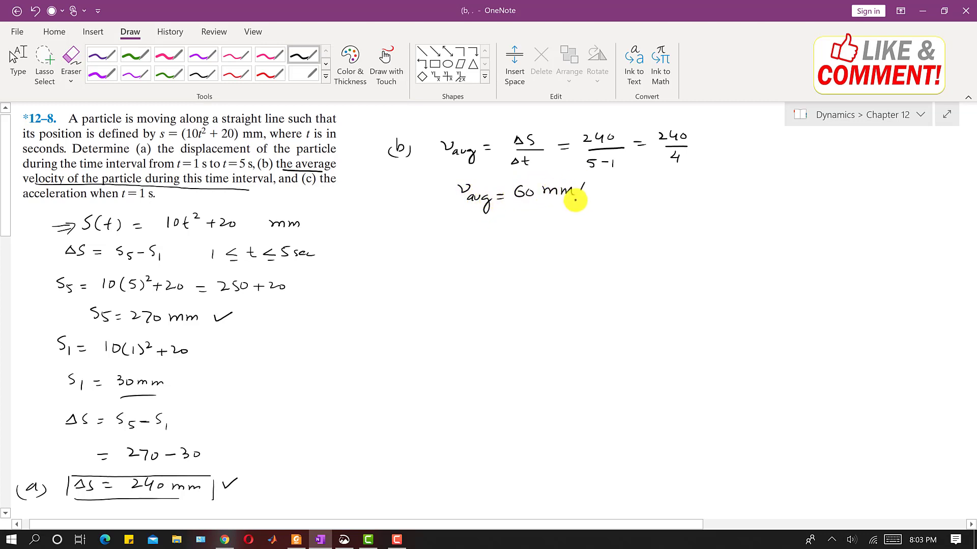
mouse_move(590, 189)
left_mouse_down()
mouse_move(585, 199)
mouse_move(596, 198)
left_mouse_up()
left_click_drag(603, 192, 598, 198)
mouse_move(449, 186)
left_mouse_down()
mouse_move(449, 194)
mouse_move(484, 181)
mouse_move(610, 182)
mouse_move(582, 208)
mouse_move(447, 207)
left_mouse_up()
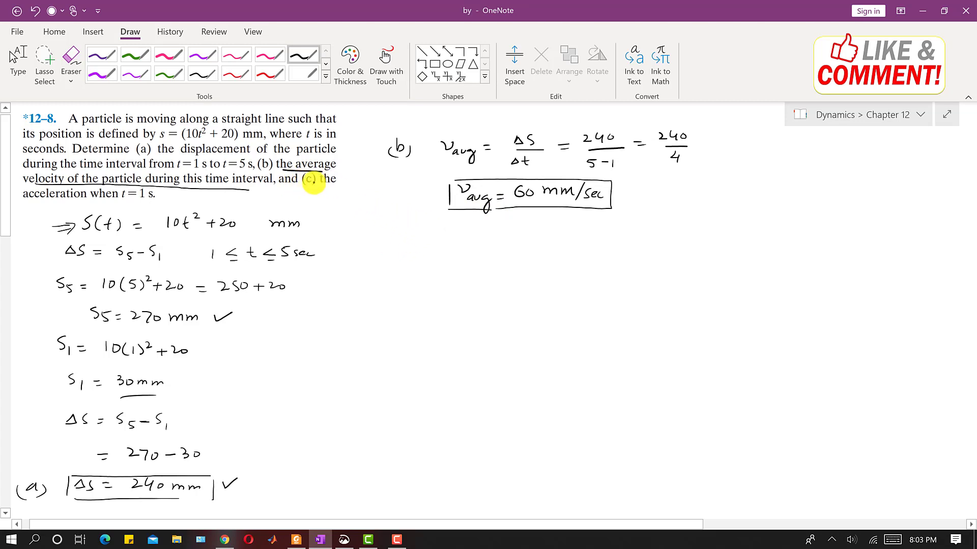
- Label part (c), restate s(t) = 10t² + 20, and write v = ds/dt = 20t
left_click_drag(417, 253, 419, 262)
left_click_drag(396, 249, 393, 265)
left_click_drag(463, 250, 609, 252)
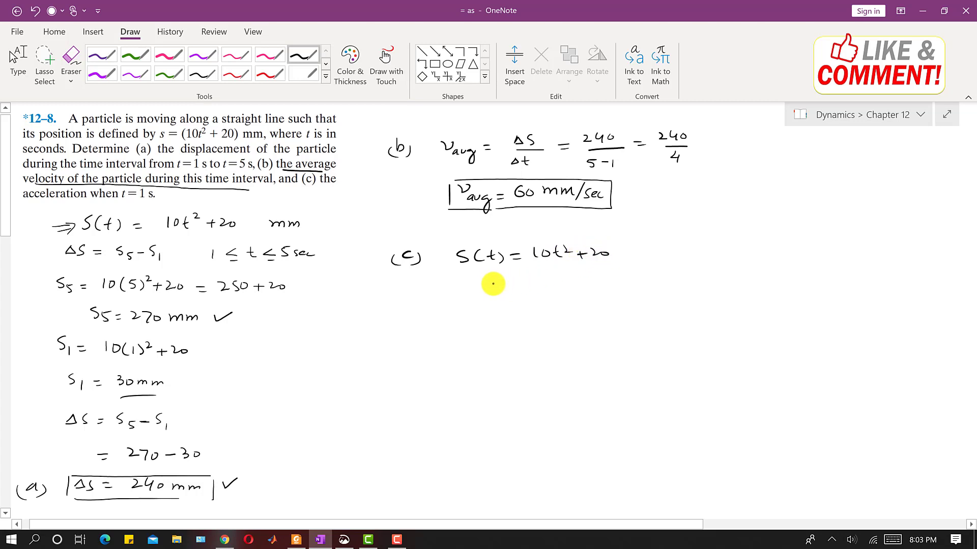
mouse_move(436, 288)
left_mouse_down()
mouse_move(488, 283)
mouse_move(484, 312)
mouse_move(523, 303)
mouse_move(524, 293)
left_mouse_up()
left_click_drag(515, 298, 525, 297)
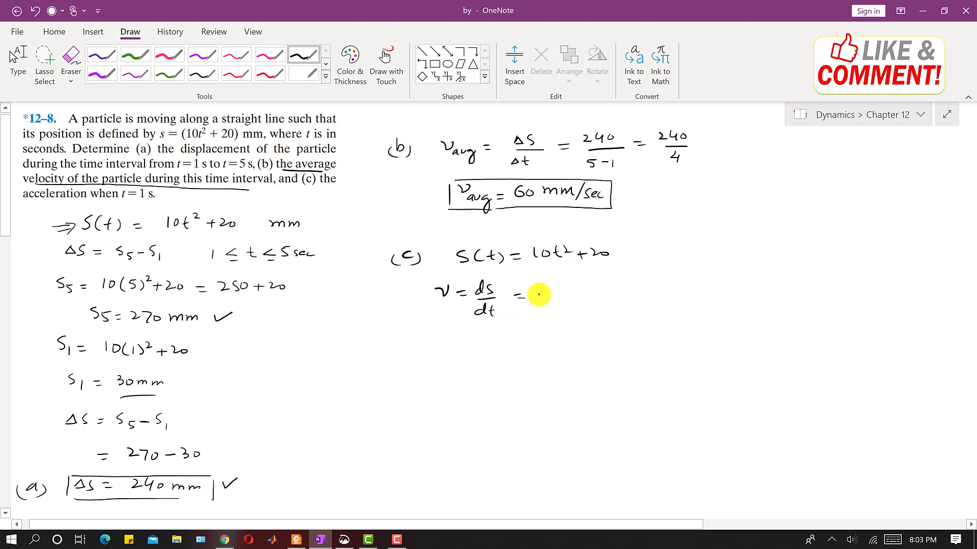
left_click_drag(539, 294, 570, 290)
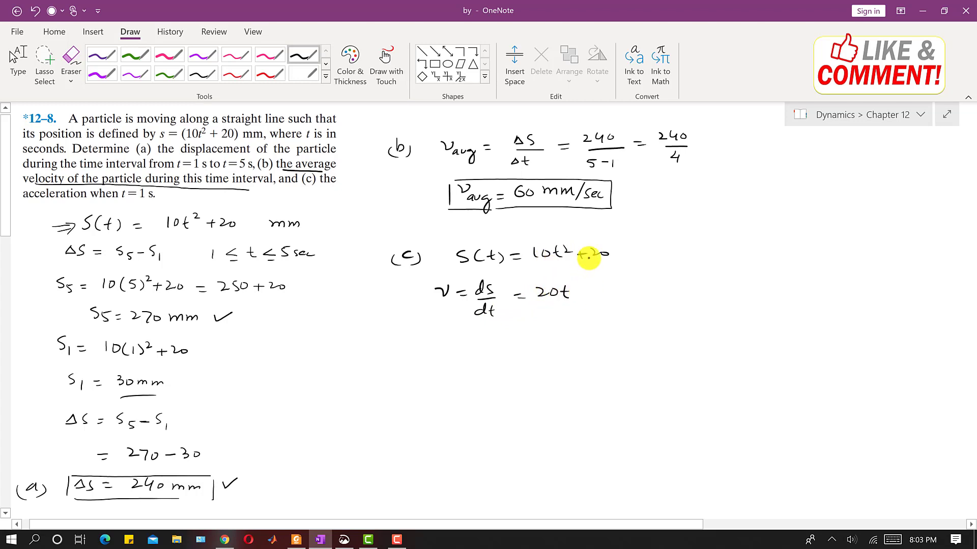
- Begin the acceleration line a = dv/dt = d/dt( below the velocity
left_click_drag(450, 337, 470, 337)
left_click_drag(461, 342, 502, 330)
mouse_move(477, 347)
left_mouse_down()
mouse_move(504, 345)
mouse_move(500, 359)
mouse_move(527, 343)
mouse_move(558, 343)
left_mouse_up()
left_click_drag(548, 356, 574, 349)
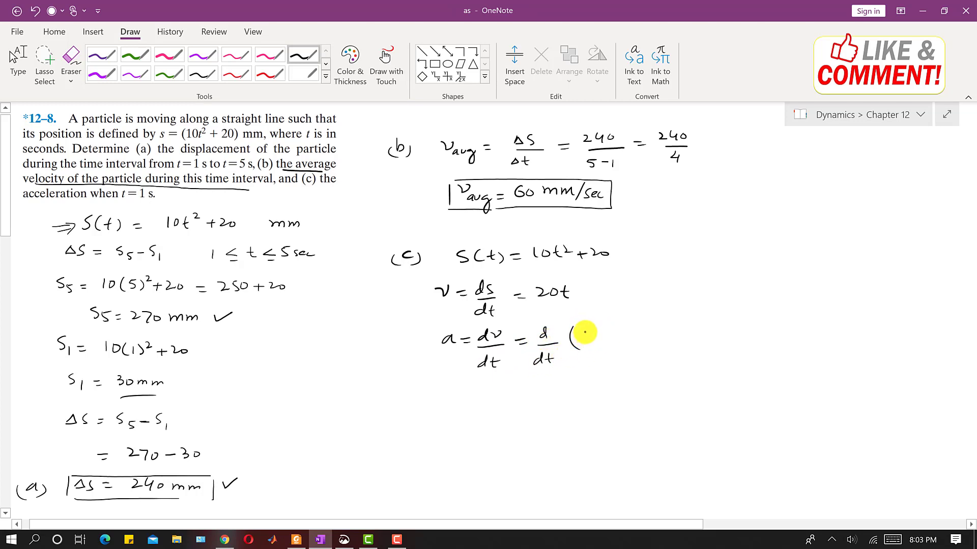
- Complete a = d/dt(ds/dt) = 20 mm/s² and double-underline the velocity 20t
left_click_drag(590, 334, 589, 336)
mouse_move(595, 328)
left_mouse_down()
mouse_move(580, 340)
mouse_move(588, 359)
left_mouse_up()
mouse_move(599, 346)
left_mouse_down()
mouse_move(618, 353)
mouse_move(640, 340)
left_mouse_up()
left_click_drag(631, 348, 641, 347)
left_click_drag(539, 302, 561, 301)
left_click_drag(539, 305, 562, 305)
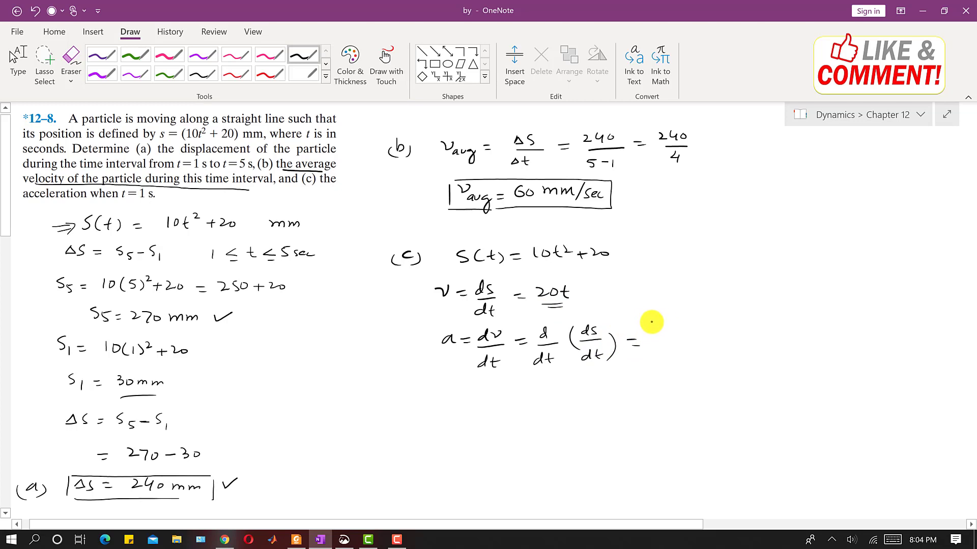
mouse_move(673, 342)
left_mouse_down()
mouse_move(716, 332)
mouse_move(733, 342)
mouse_move(691, 359)
left_mouse_up()
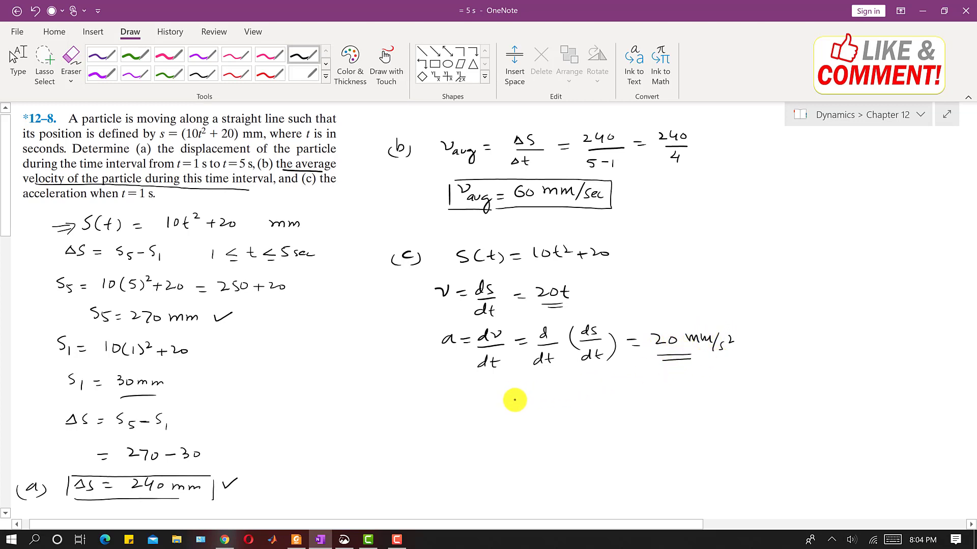
- Write a(1 sec) = 20 mm/sec² below and underline it
left_click(487, 409)
mouse_move(482, 403)
left_mouse_down()
mouse_move(492, 412)
mouse_move(559, 403)
left_mouse_up()
left_click_drag(551, 409, 585, 408)
left_click_drag(587, 404, 667, 402)
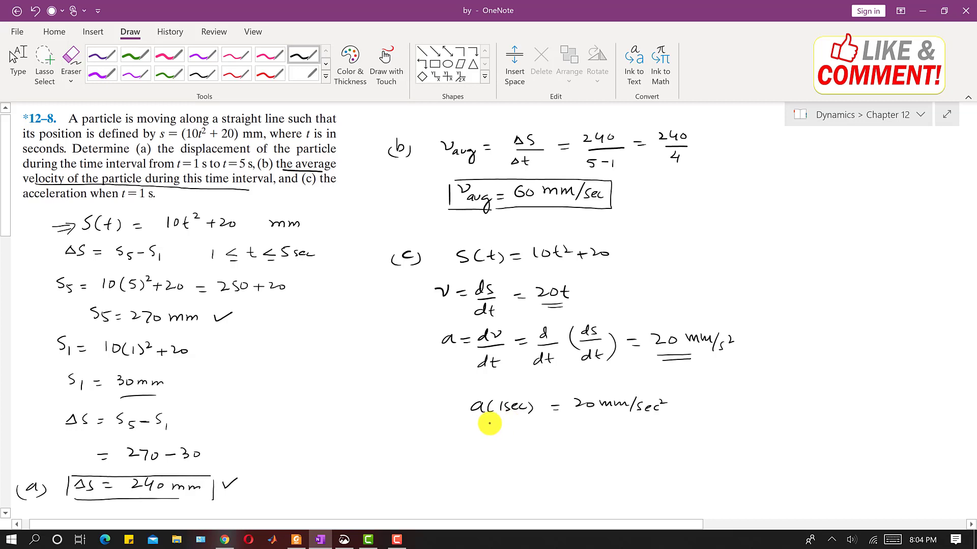
left_click_drag(466, 427, 659, 427)
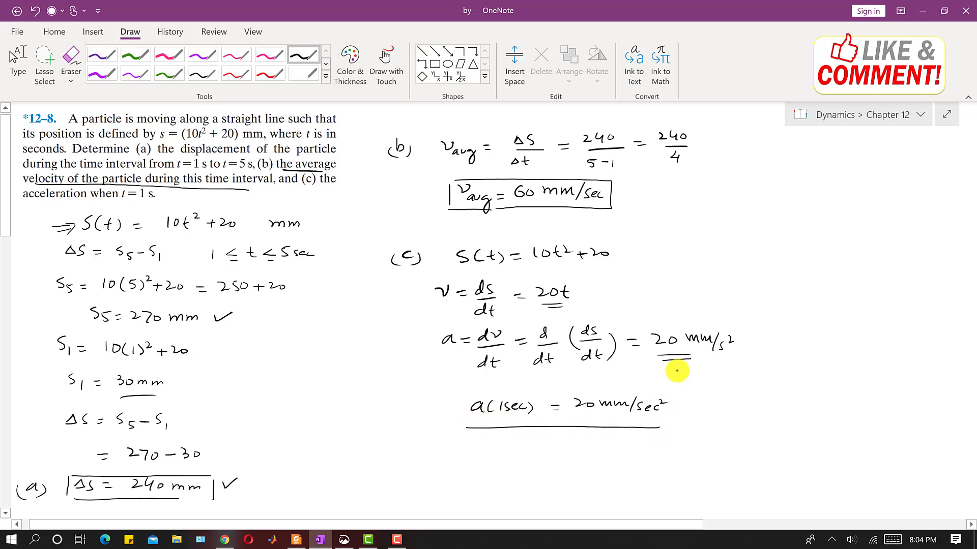